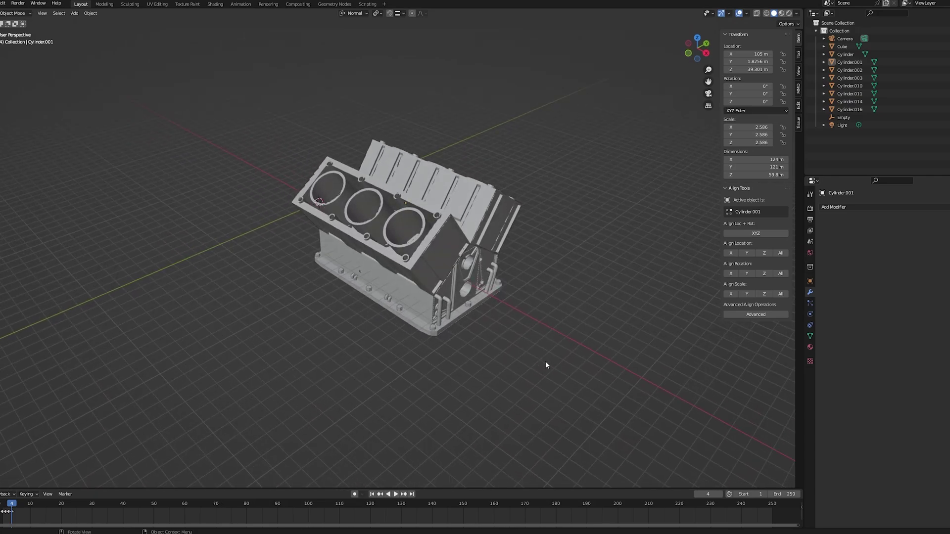
Step: Orbit the Blender view to see the engine block's cylinder bores from behind
middle_drag(542, 349, 511, 331)
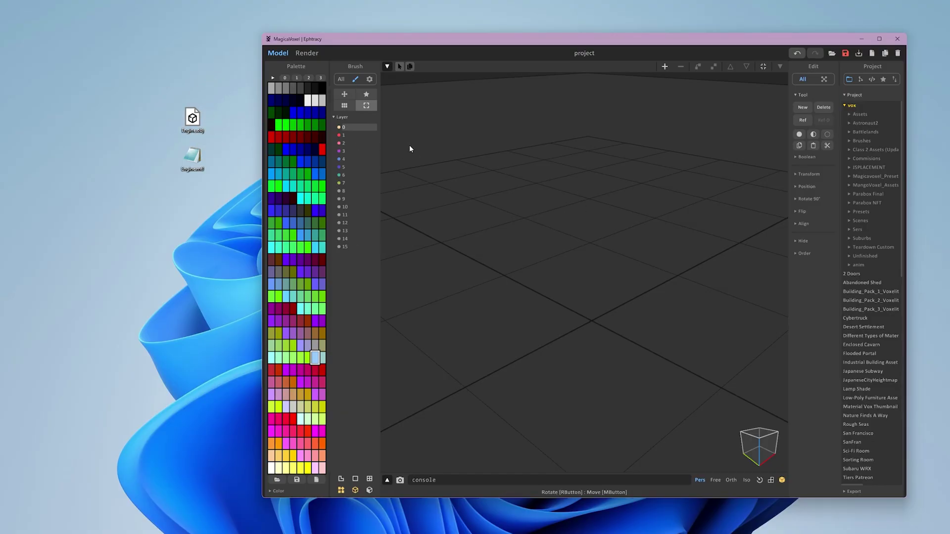
Step: Drop the engine .vox file into MagicaVoxel, orbit around it, and view it in Render mode zoomed in
right_drag(616, 275, 617, 253)
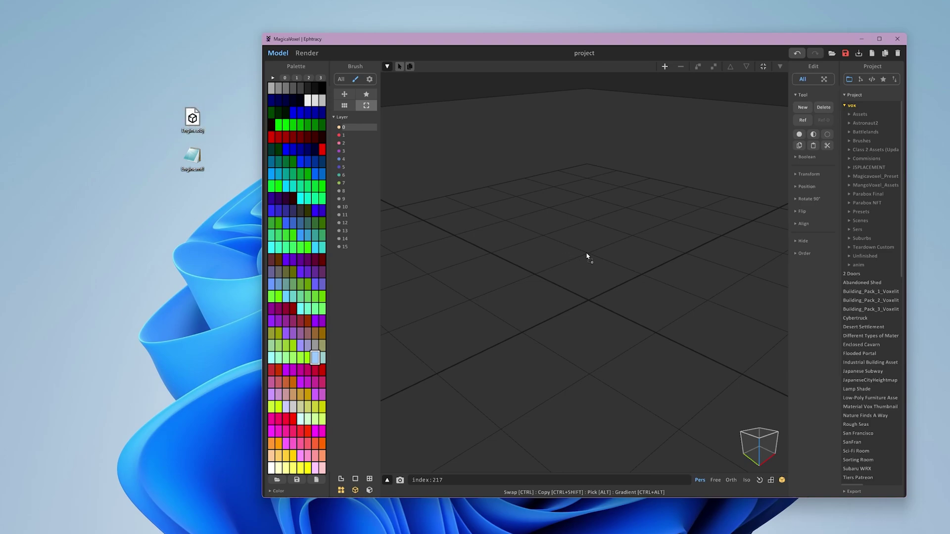
drag(589, 283, 589, 283)
scroll(638, 312, down, 3)
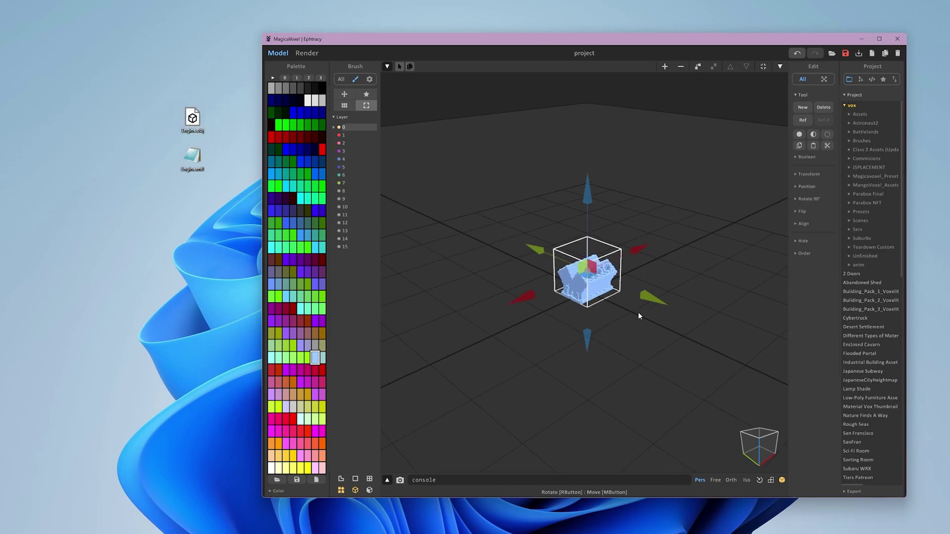
right_drag(637, 312, 506, 324)
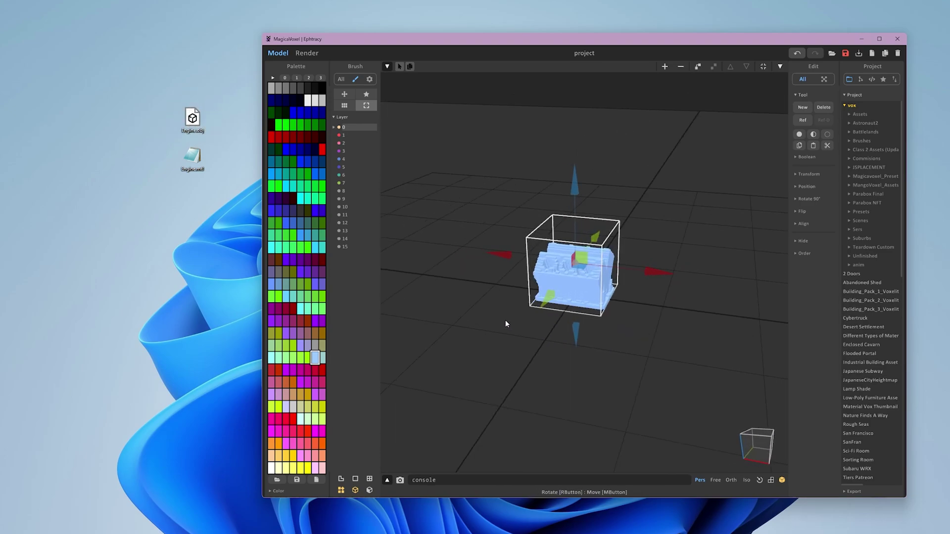
click(306, 53)
scroll(574, 292, up, 3)
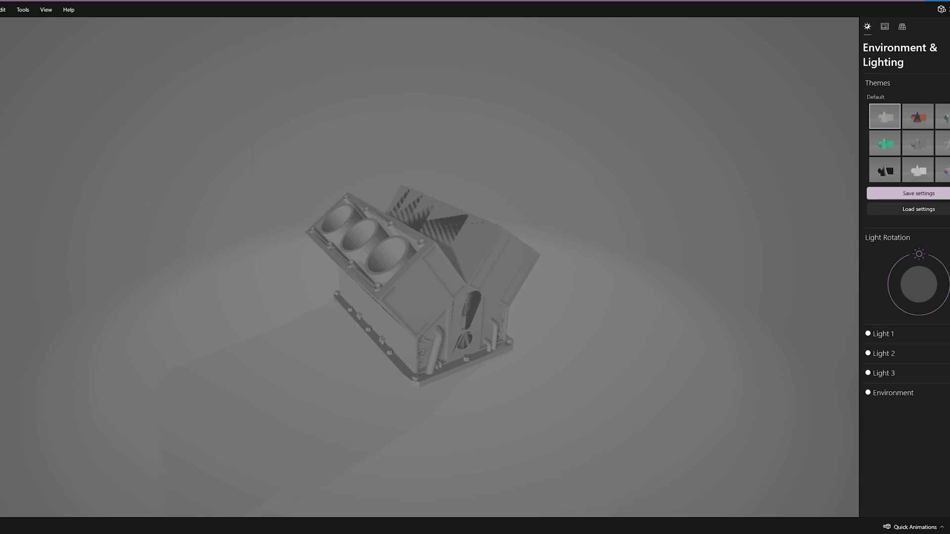
Step: Return to the MagicaVoxel render of the voxel engine and rotate it to a new angle
key(alt+Tab)
right_drag(594, 370, 585, 274)
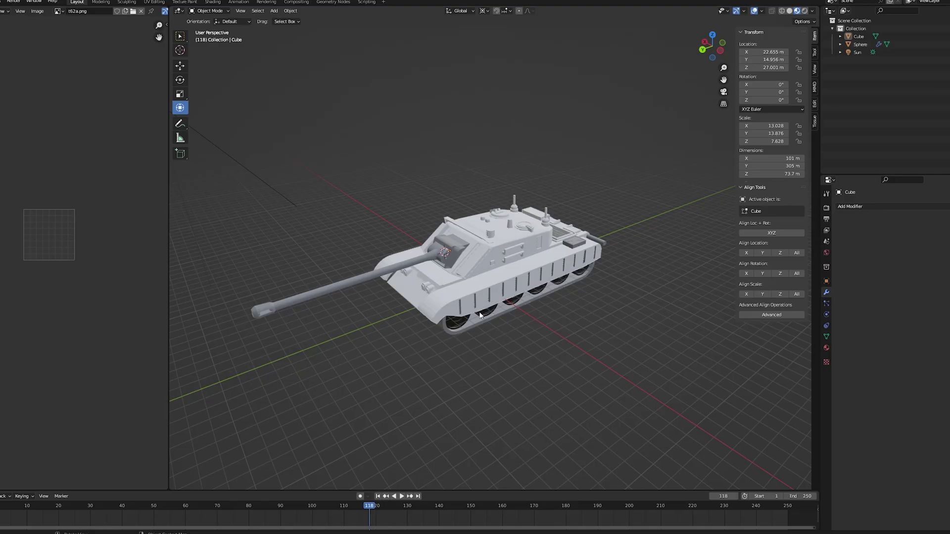
Step: Orbit and zoom around the low-poly tank to its front, then select it
middle_drag(561, 286, 488, 305)
scroll(488, 304, up, 3)
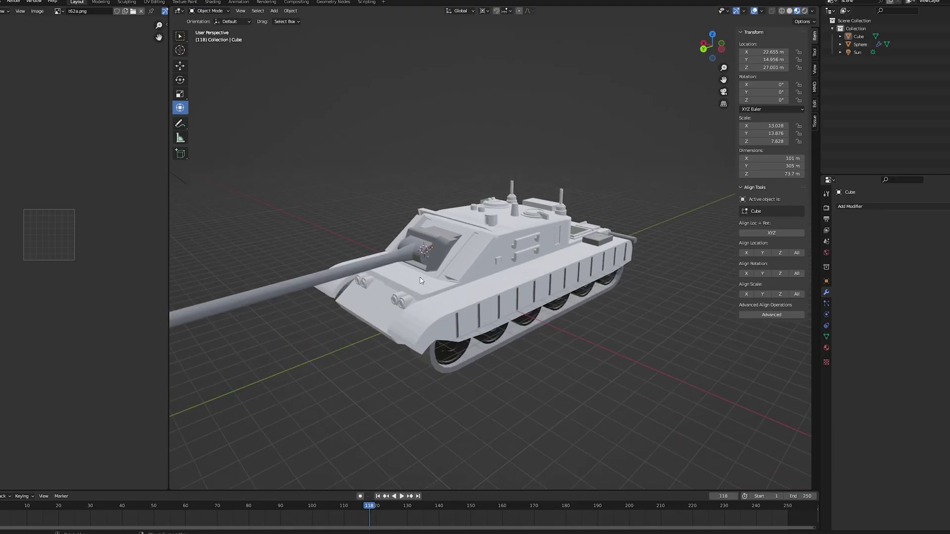
scroll(421, 280, down, 3)
middle_drag(421, 280, 492, 284)
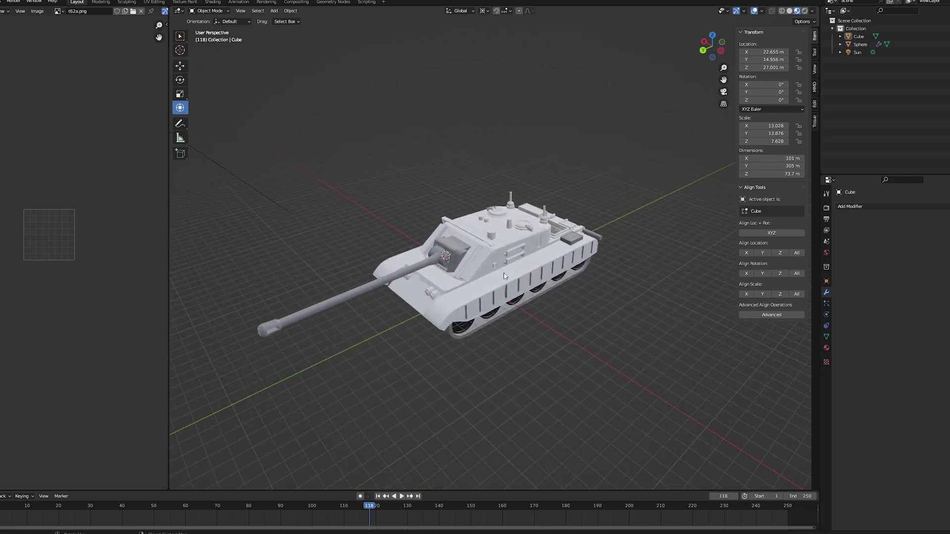
click(505, 273)
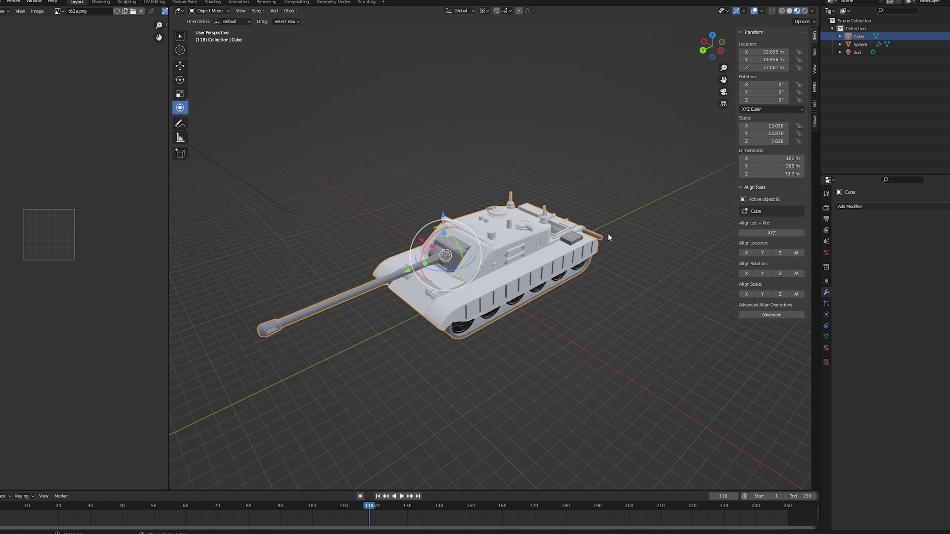
Step: Start moving the tank with G twice, cancelling each time, then pull the view back out
middle_drag(470, 260, 469, 270)
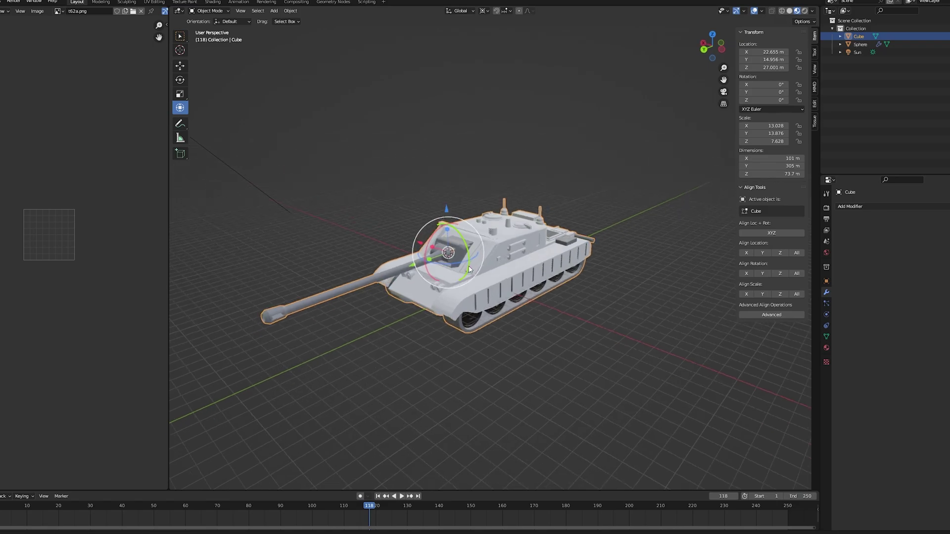
key(g)
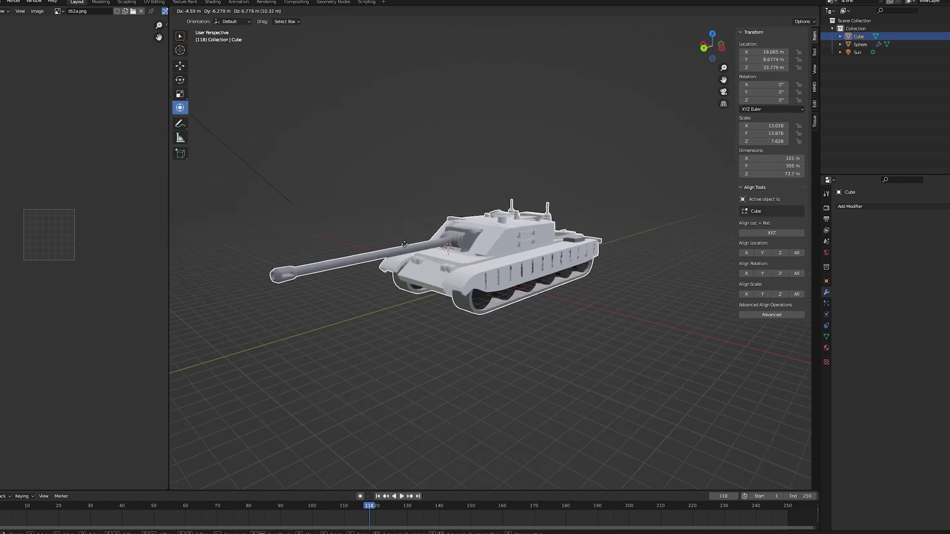
key(Escape)
key(g)
key(Escape)
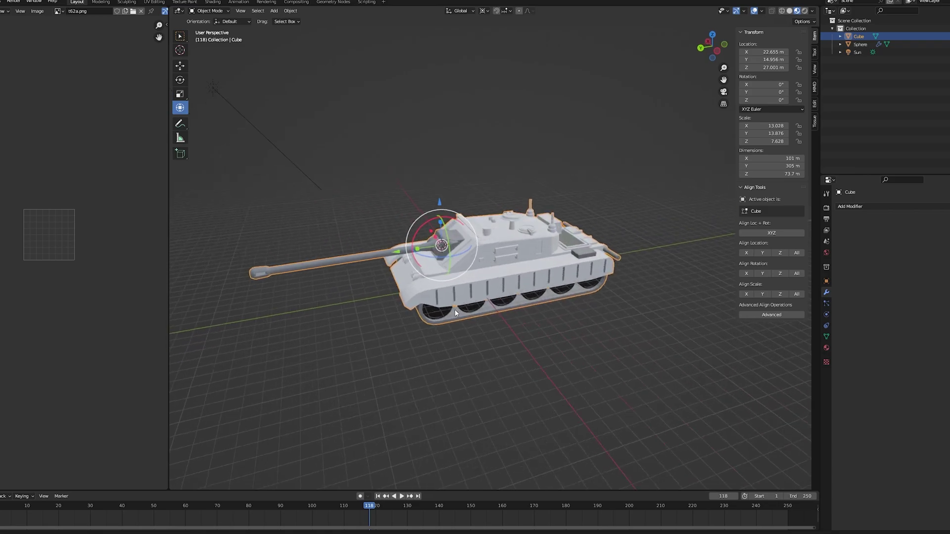
scroll(455, 313, up, 6)
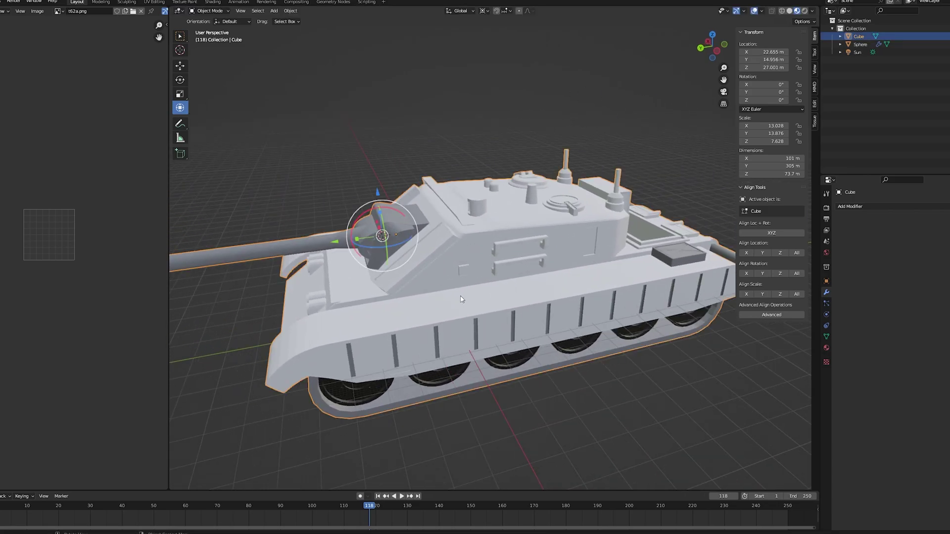
scroll(460, 299, down, 6)
middle_drag(460, 299, 384, 256)
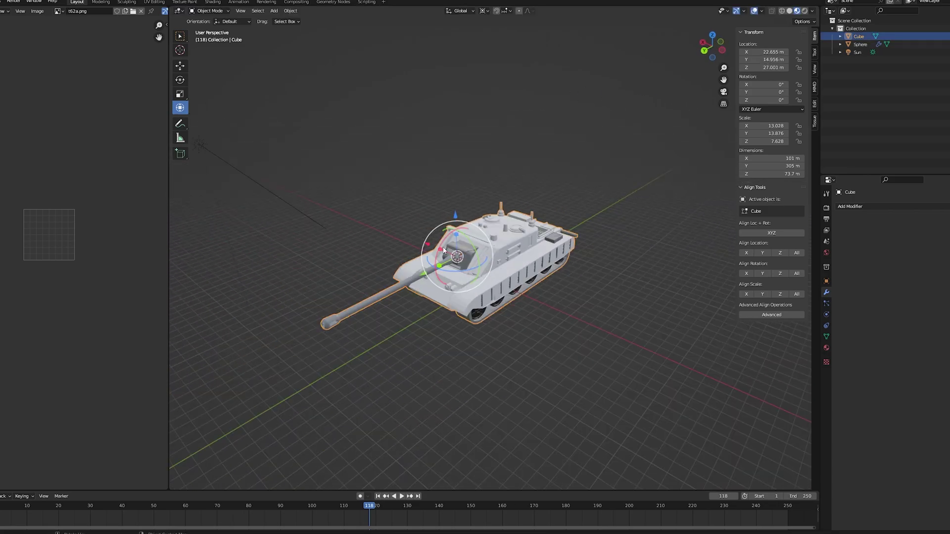
Step: Export the tank via File > Export > Wavefront (.obj) as Tank-1.obj in Desktop
click(2, 1)
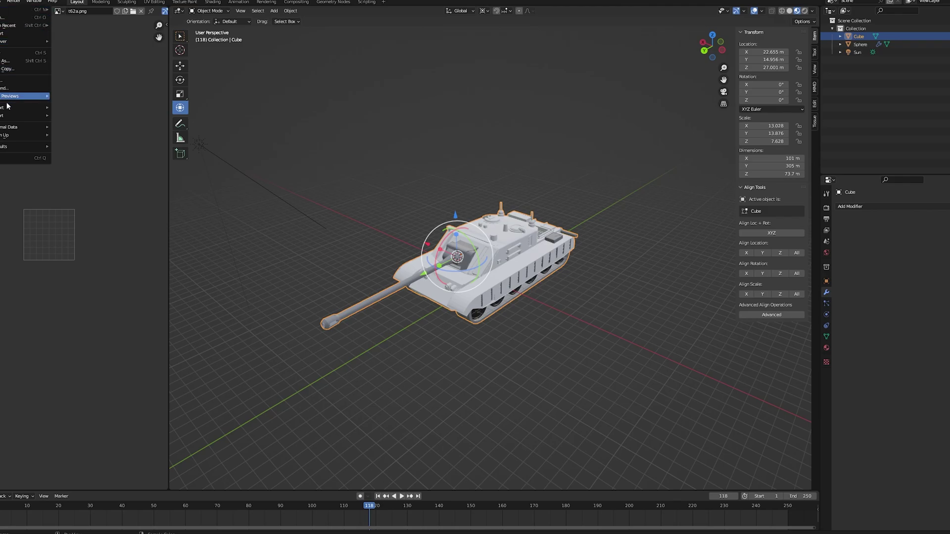
mouse_move(14, 115)
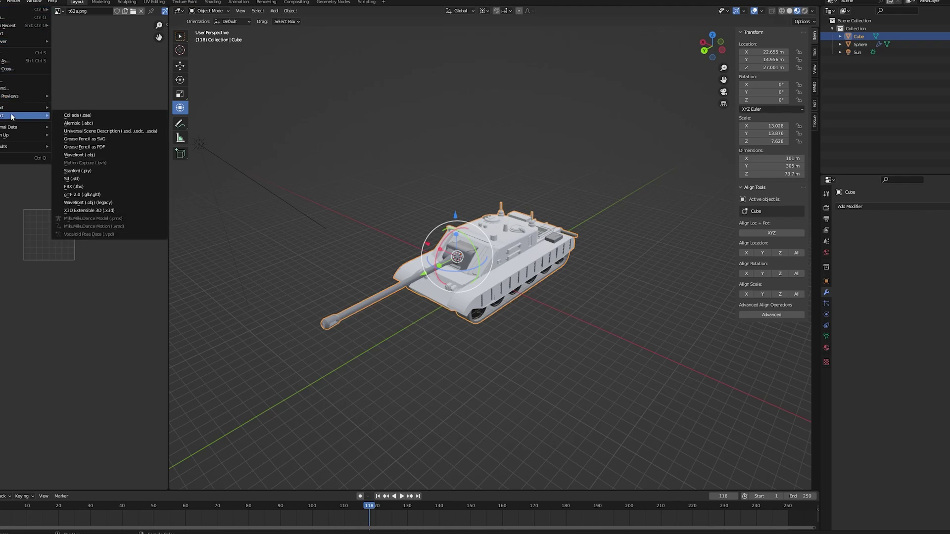
click(87, 155)
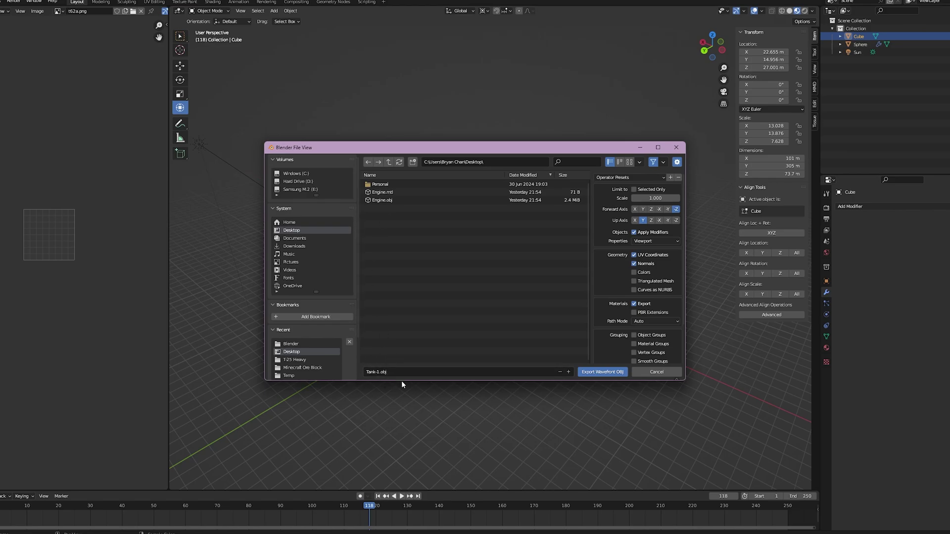
click(612, 376)
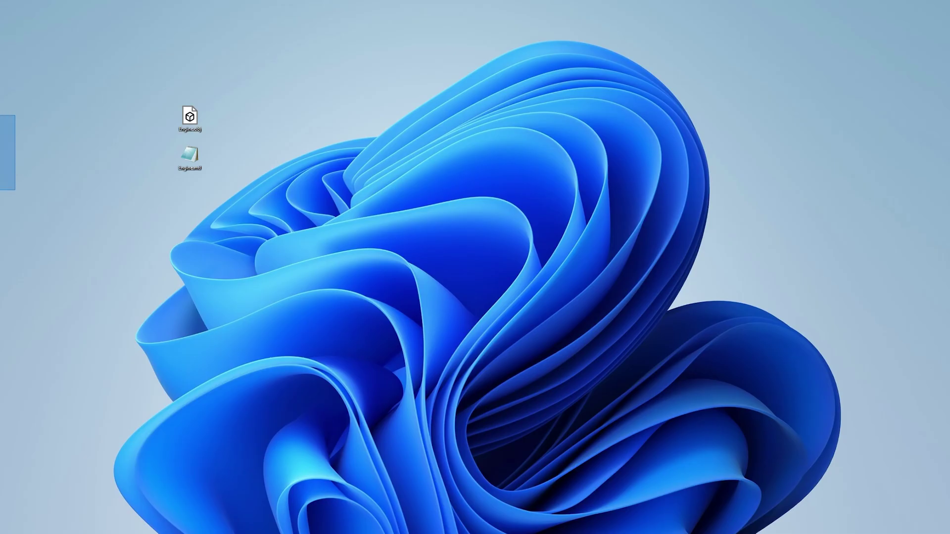
Step: Drag Tank-1.obj and Tank-1.mtl onto the desktop, then deselect them
drag(7, 152, 428, 253)
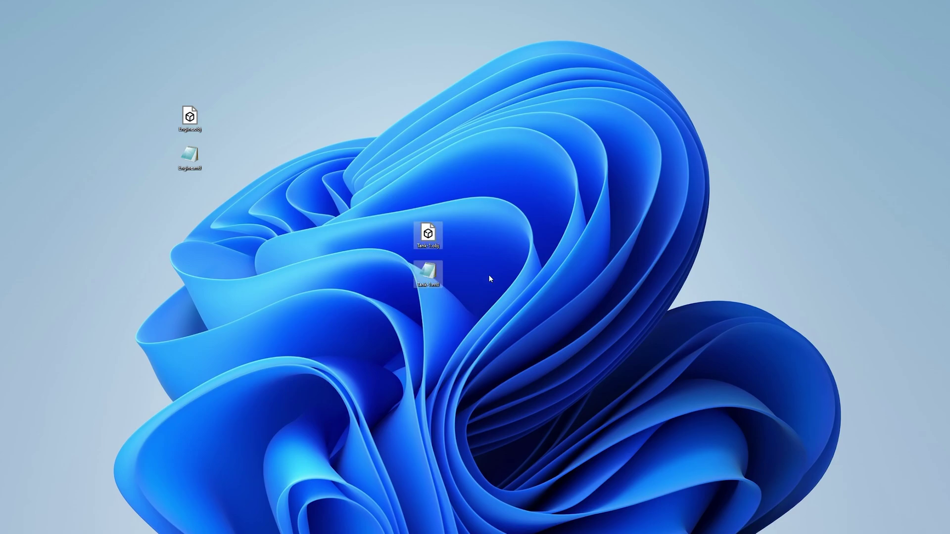
click(467, 246)
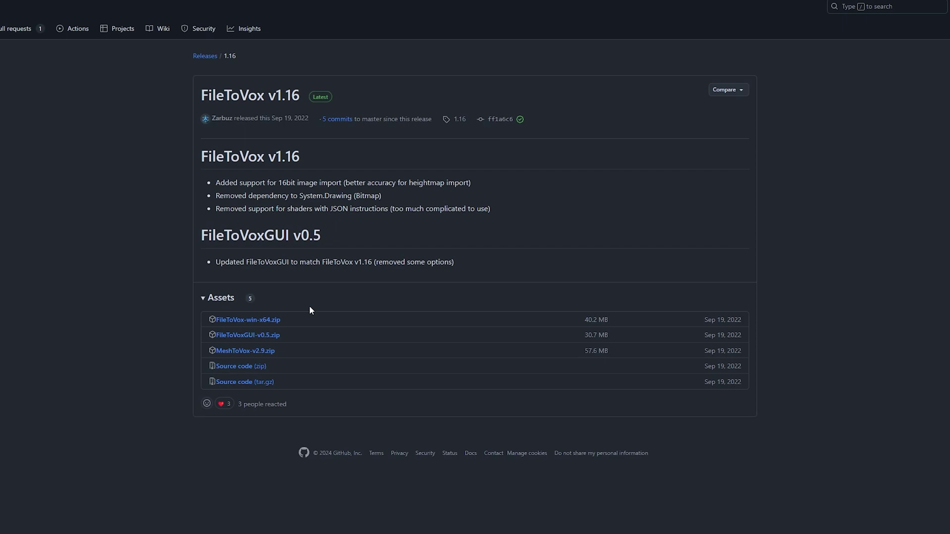
Step: Download the MeshToVox-v2.9.zip release asset, choosing Downloads as the save folder
click(237, 352)
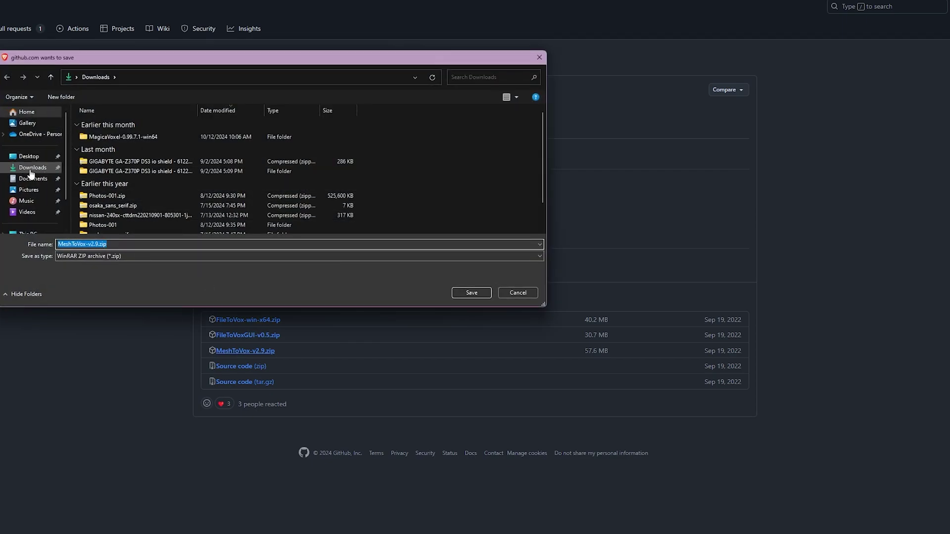
click(36, 169)
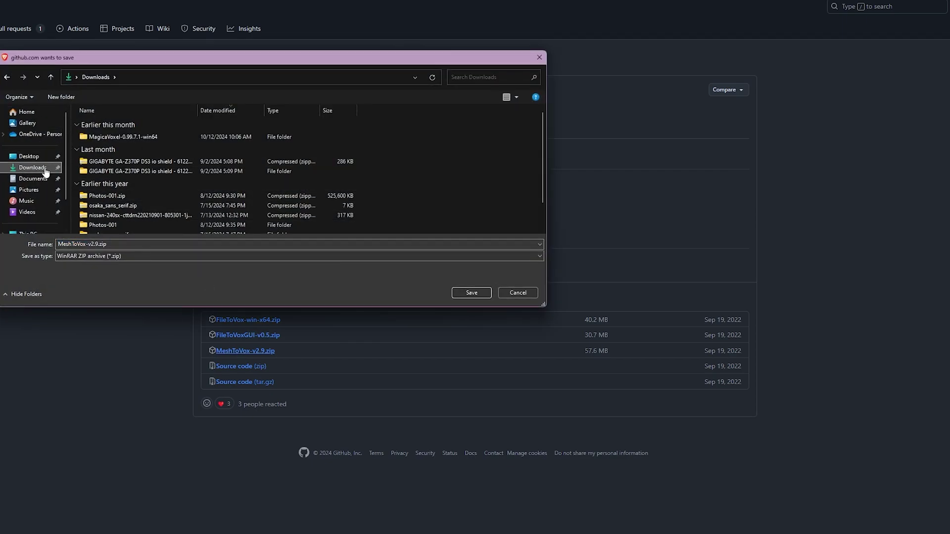
Step: Save the MeshToVox-v2.9.zip archive and extract it into a MeshToVox-v2.9 folder
click(472, 292)
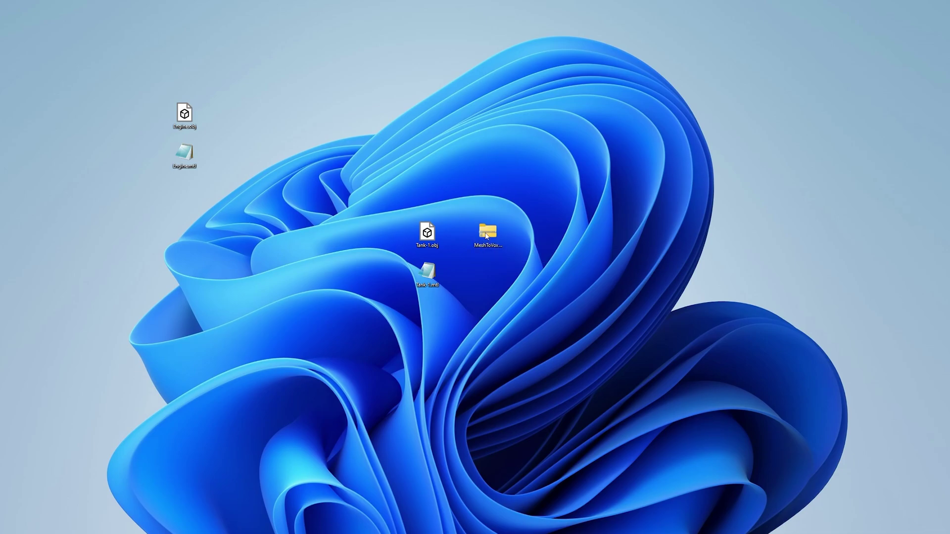
right_click(487, 236)
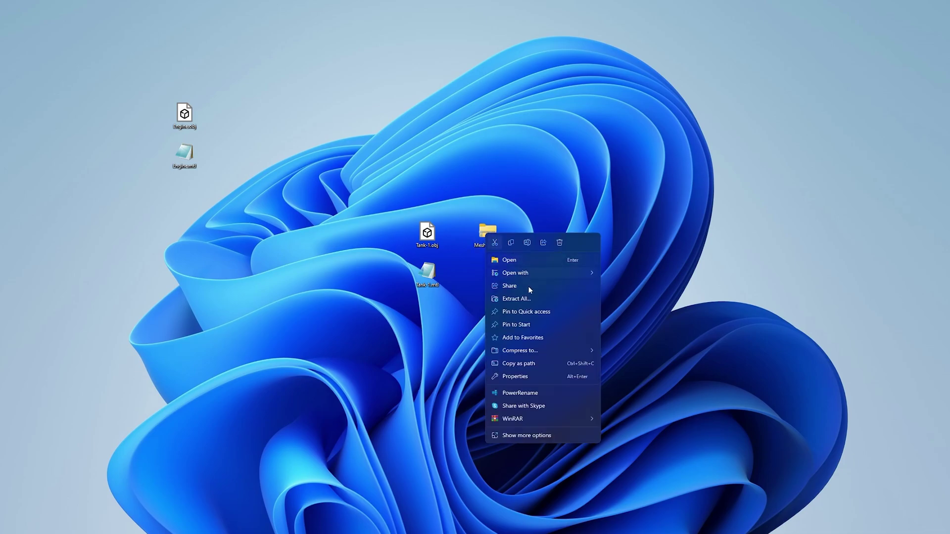
click(528, 298)
click(548, 345)
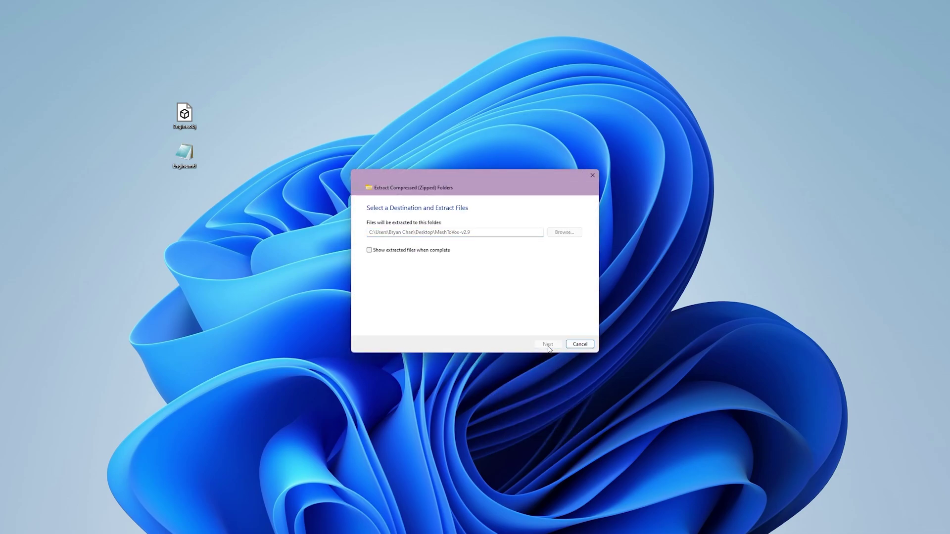
Step: Launch MeshToVox.exe from the extracted folder, choosing Run anyway at the SmartScreen warning
double_click(491, 277)
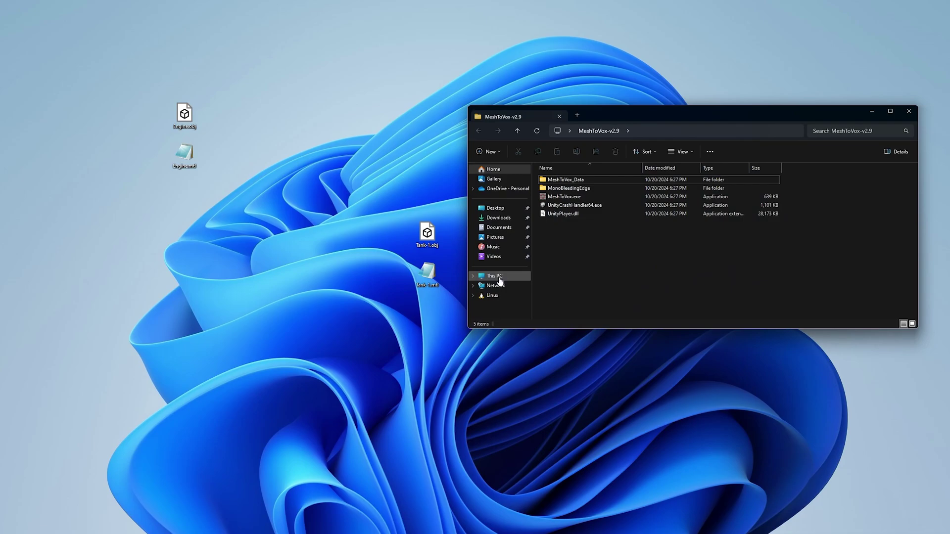
double_click(571, 198)
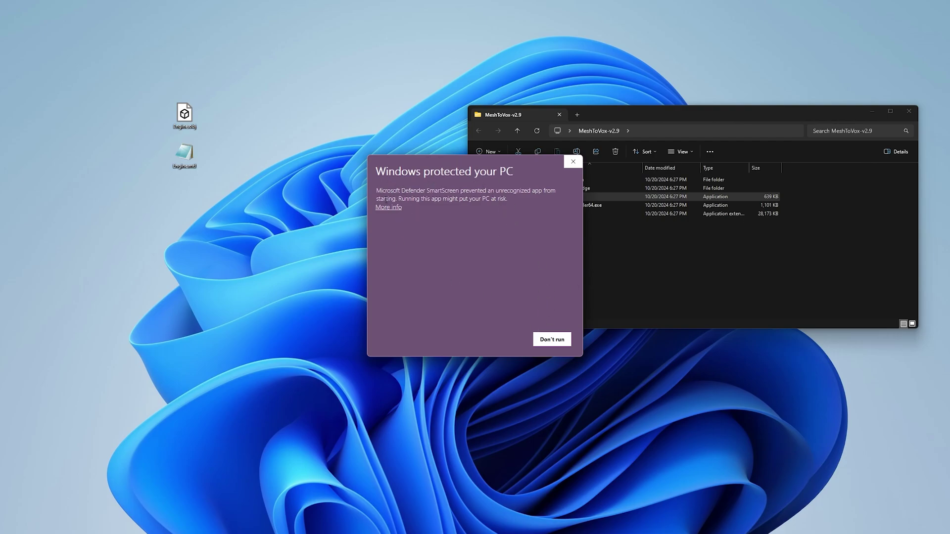
click(389, 207)
click(501, 345)
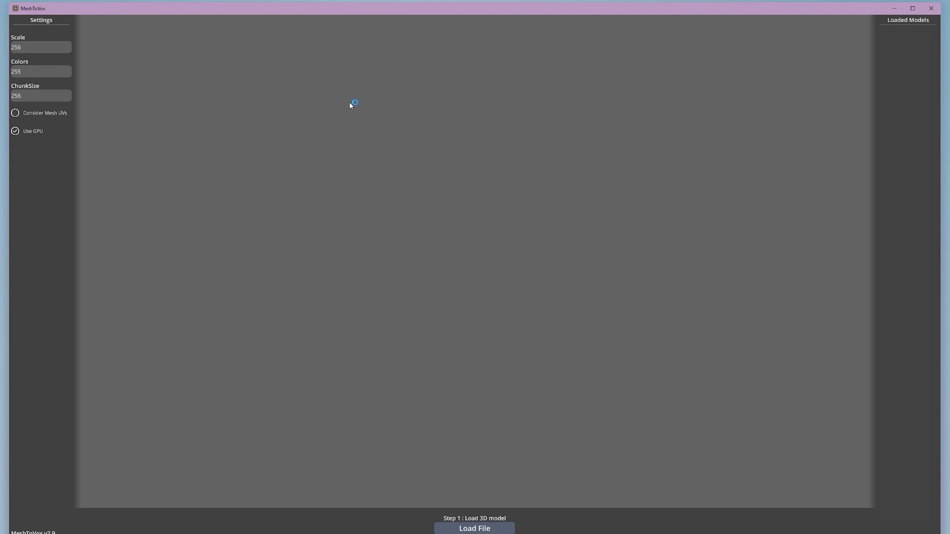
Step: Load Tank-1.obj from the Desktop into MeshToVox with Load File
click(488, 530)
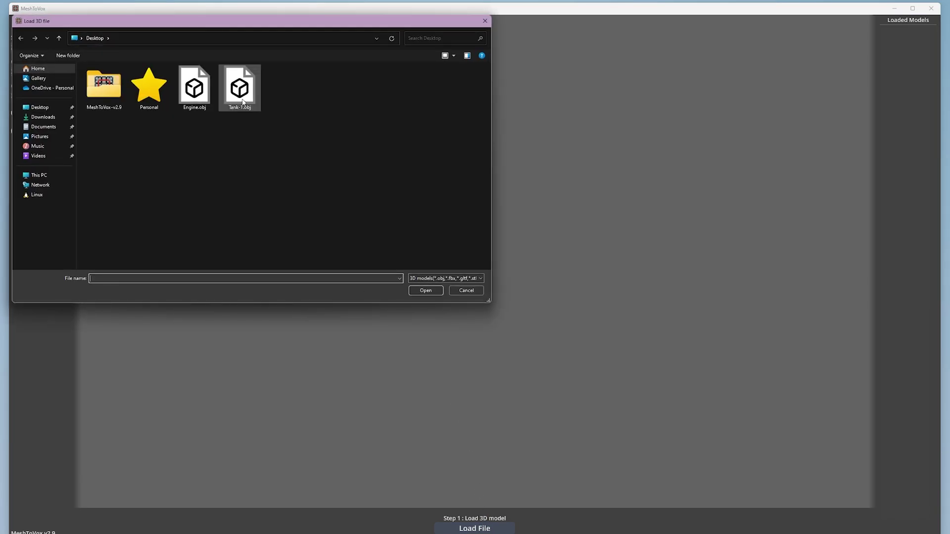
click(242, 99)
click(425, 291)
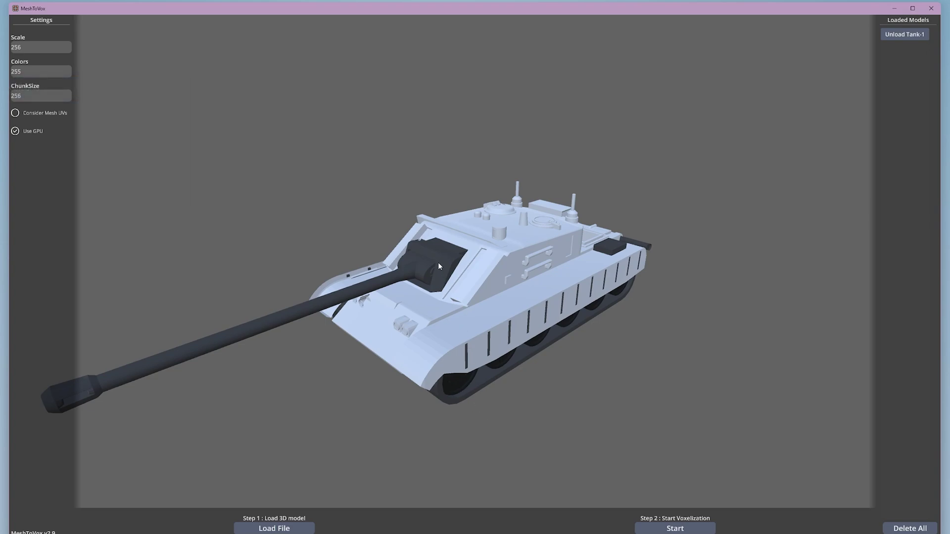
Step: Replace the Colors setting value 255 with 5
double_click(25, 72)
text(5)
Step: Voxelize the tank, save it to the Desktop as tank.vox, and minimise MeshToVox
click(682, 529)
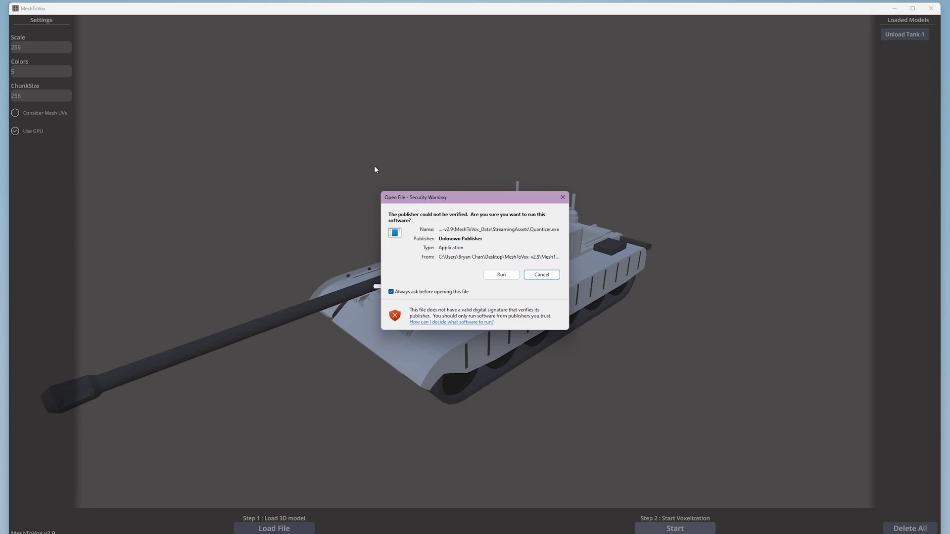
click(501, 274)
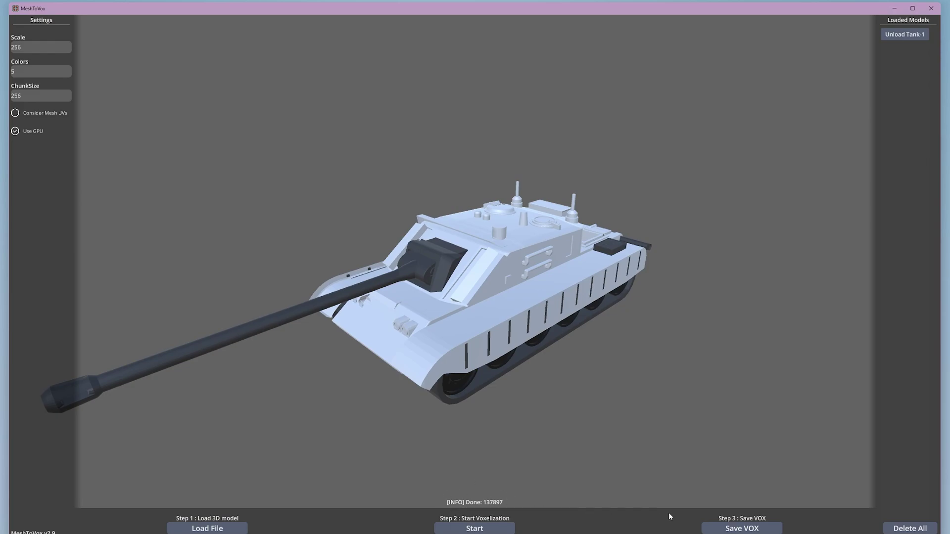
click(741, 529)
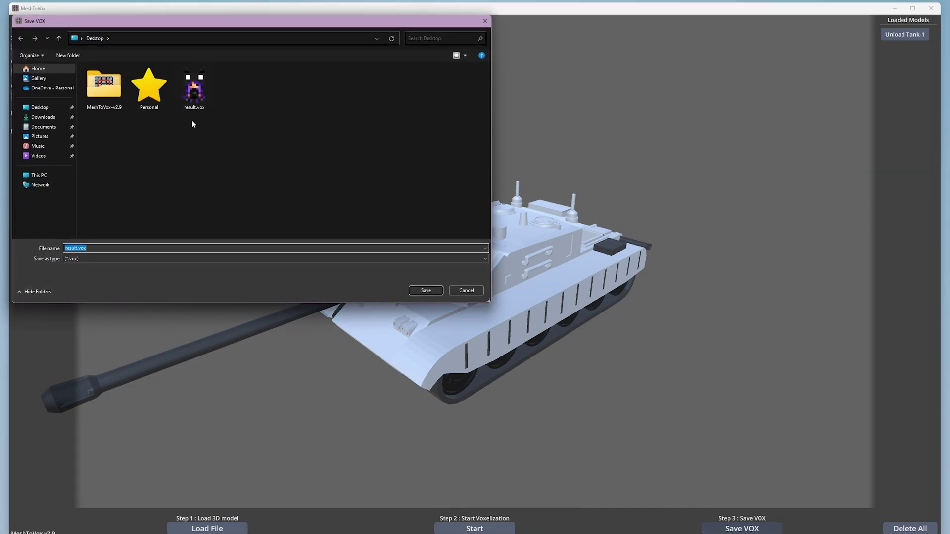
click(40, 107)
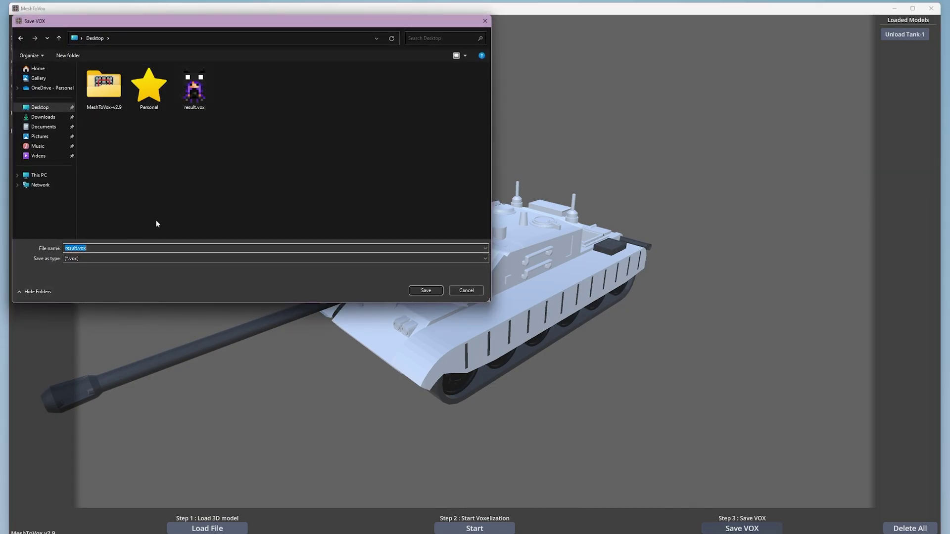
text(tank)
key(Return)
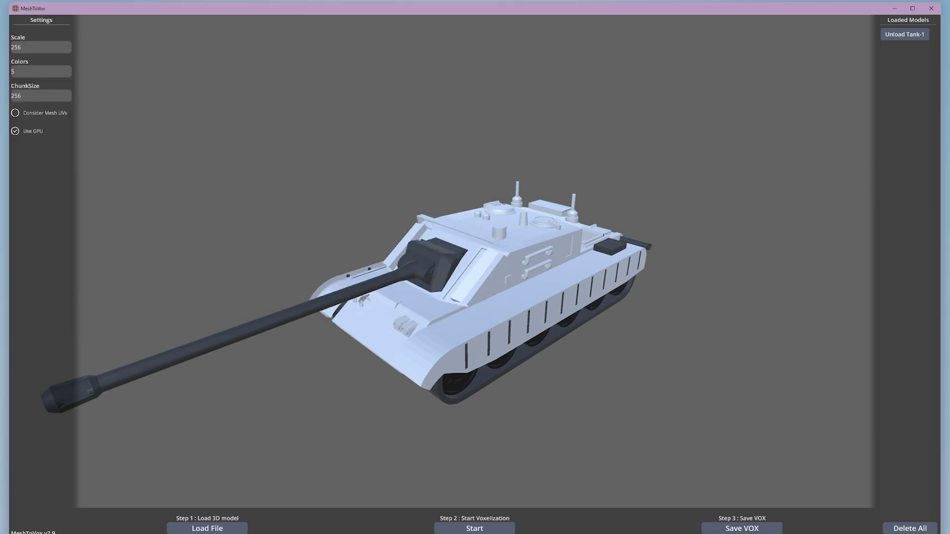
click(896, 10)
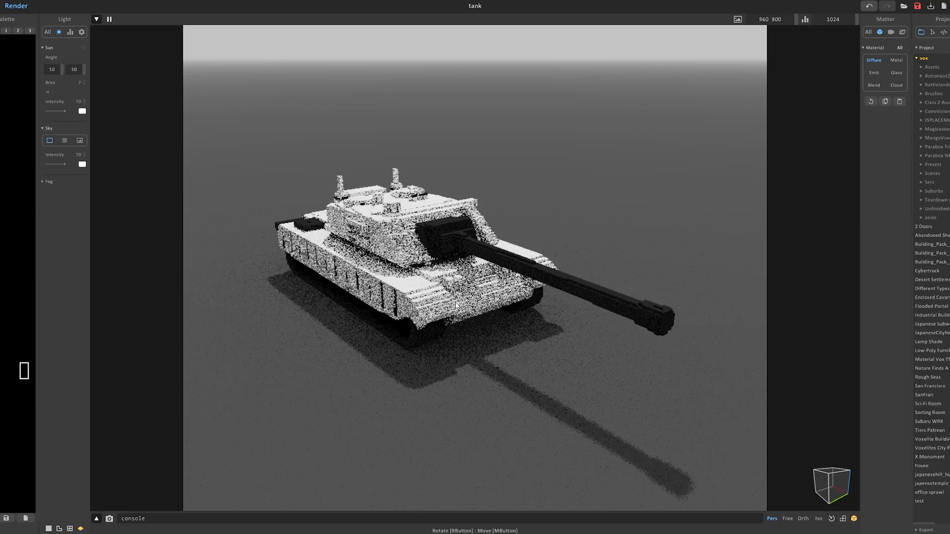
Step: Return MagicaVoxel to model mode and orbit to view the voxelized tank's front and side
right_drag(544, 297, 532, 316)
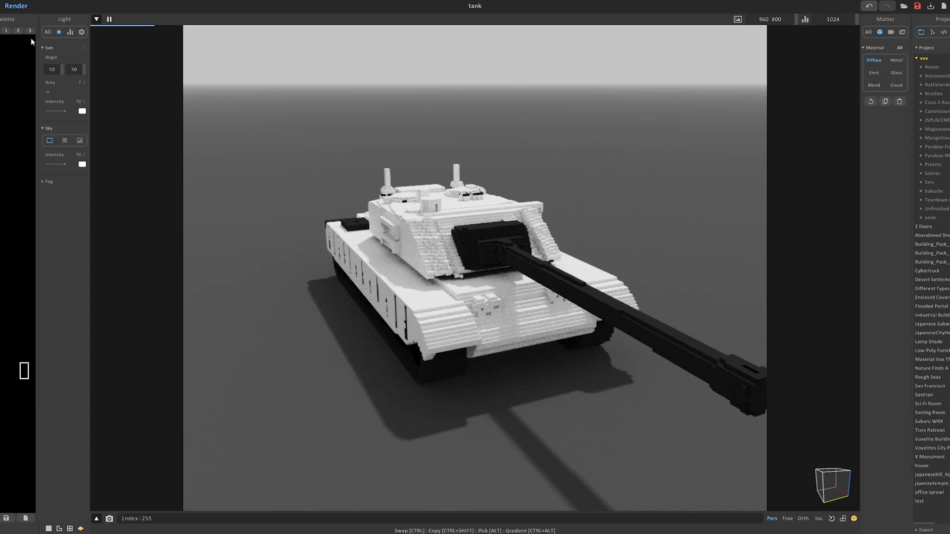
click(16, 6)
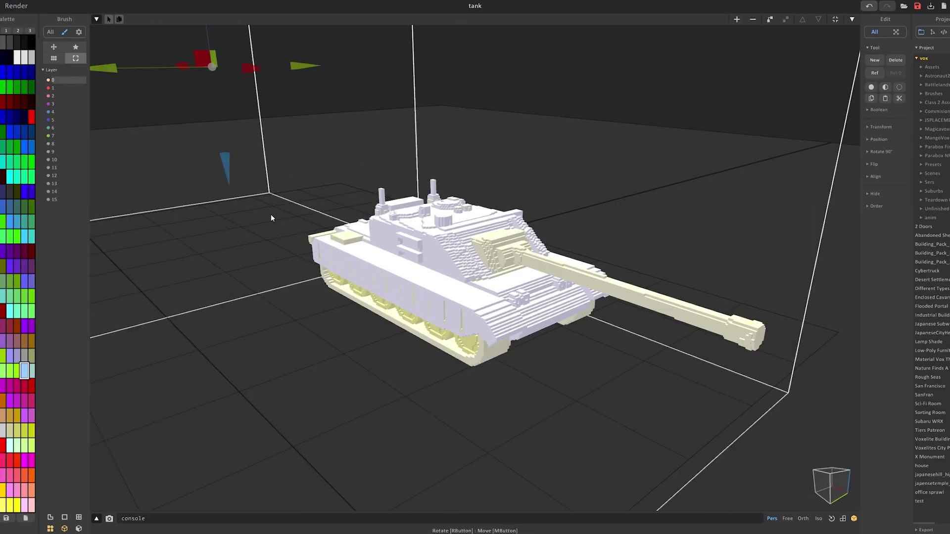
right_drag(271, 213, 373, 276)
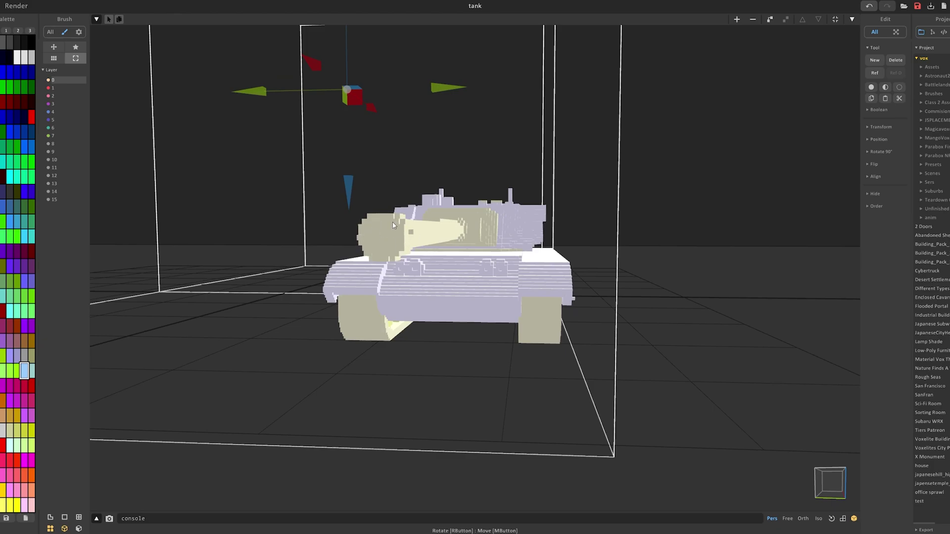
right_drag(406, 249, 592, 291)
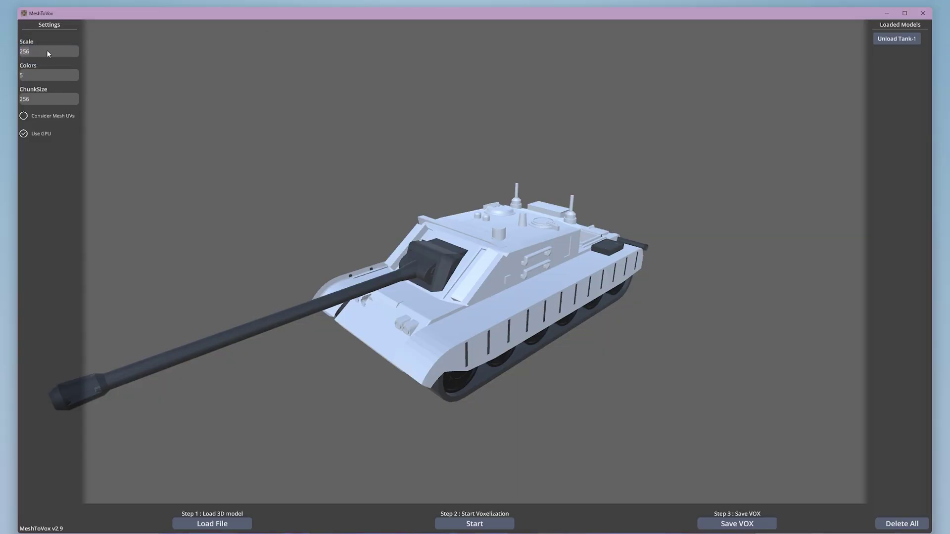
Step: Re-voxelize the tank with Scale set to 512
click(50, 52)
text(512)
click(471, 527)
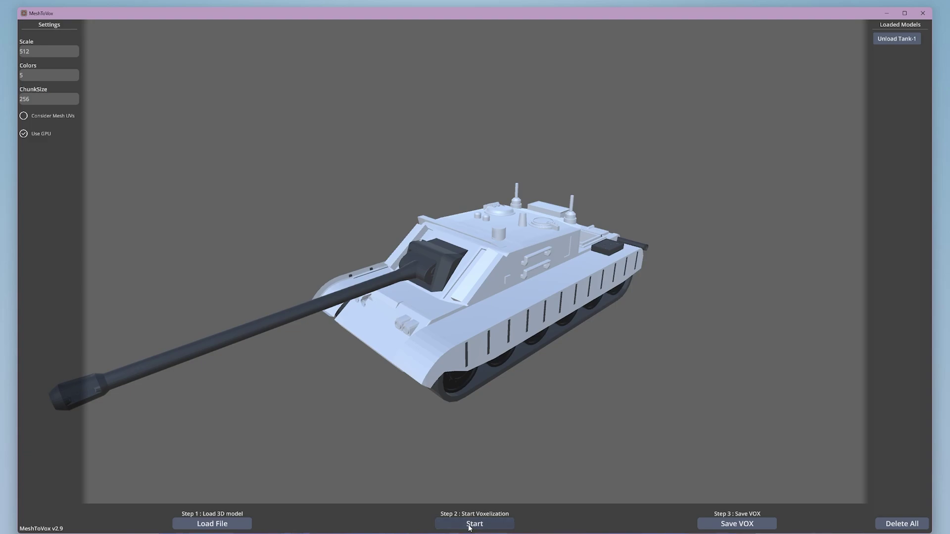
Step: Overwrite tank.vox on the Desktop with the new 512-scale result, confirming the replacement
click(742, 525)
click(250, 102)
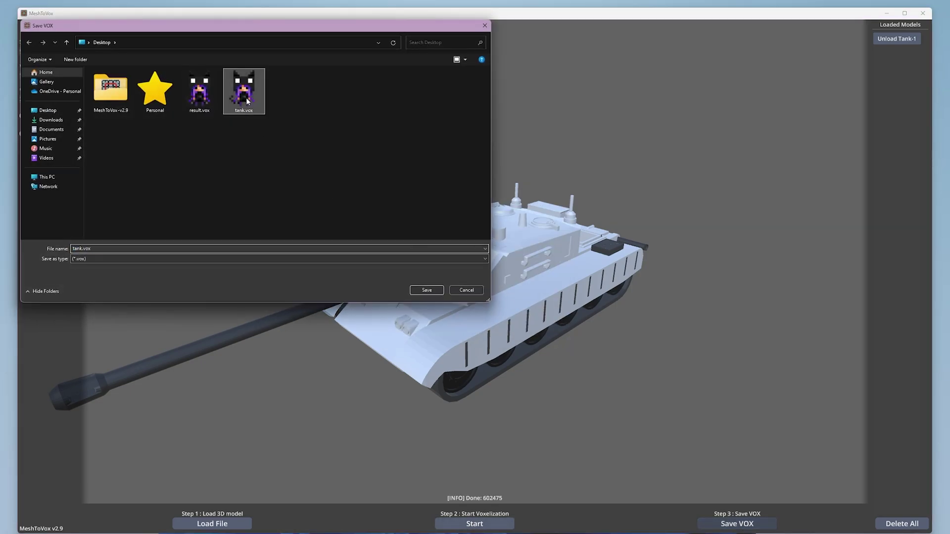
click(426, 291)
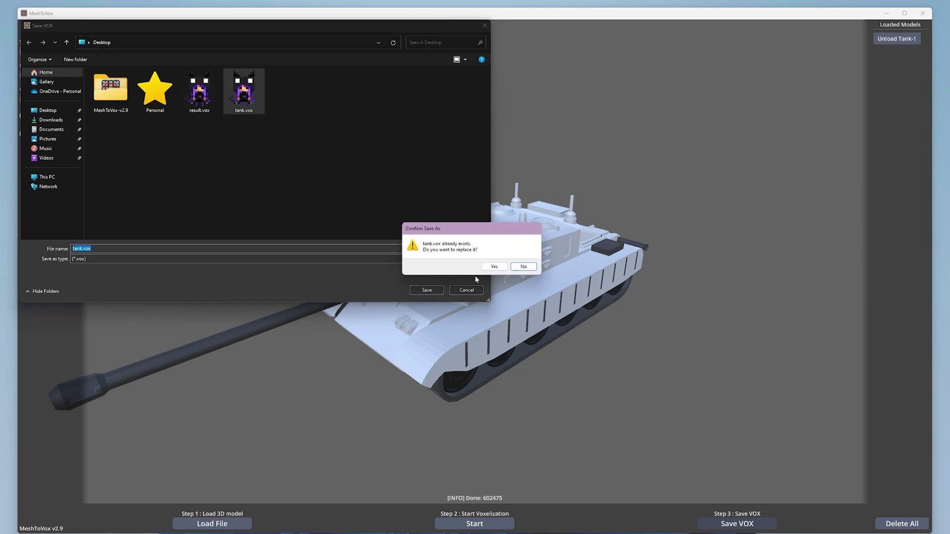
click(493, 267)
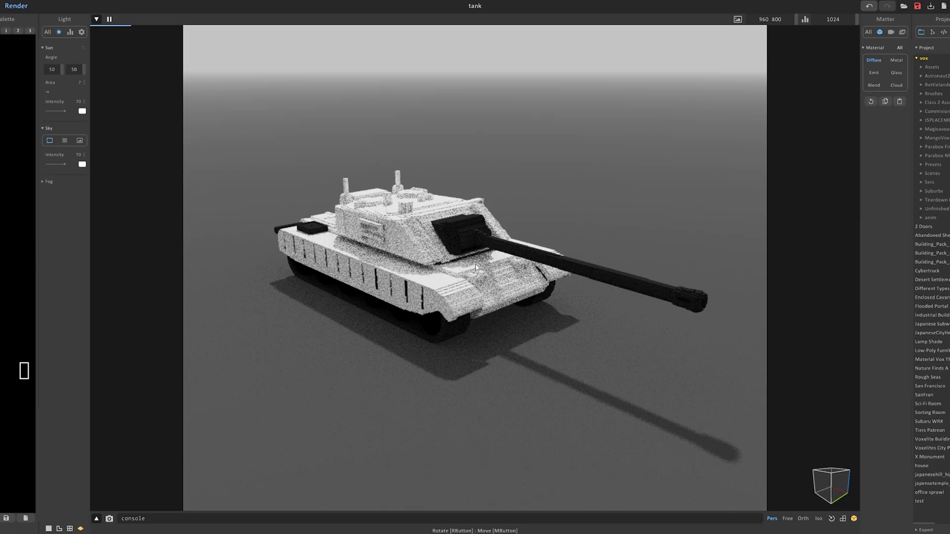
right_drag(477, 268, 2, 36)
Step: Enter voxel edit mode on the 256 × 170 × 125 tank and orbit to inspect its rear and front
click(17, 6)
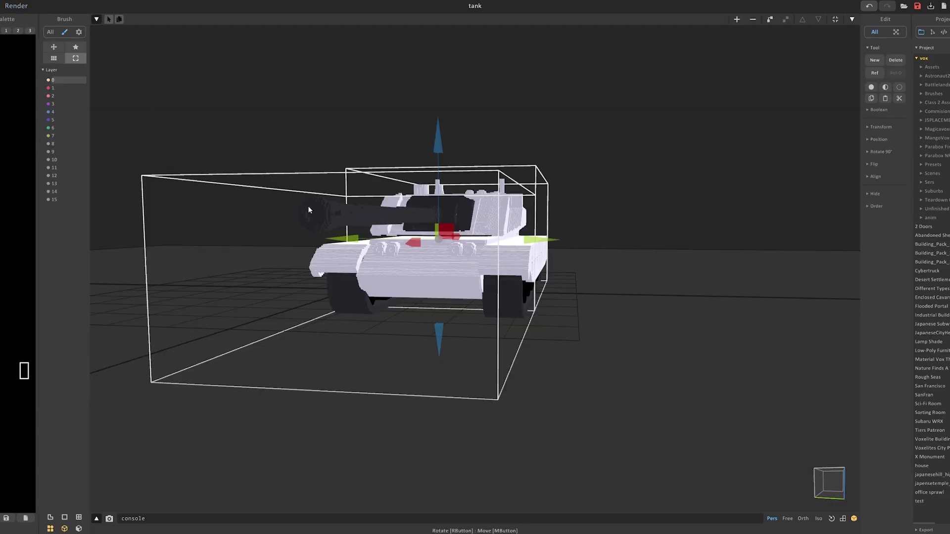
mouse_move(308, 206)
right_down()
mouse_move(329, 221)
mouse_move(509, 244)
right_up()
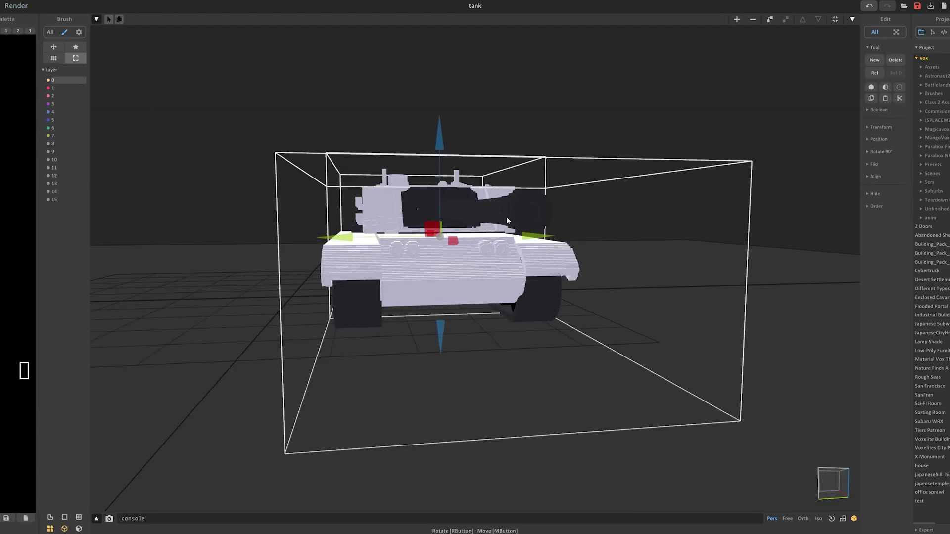
key(Tab)
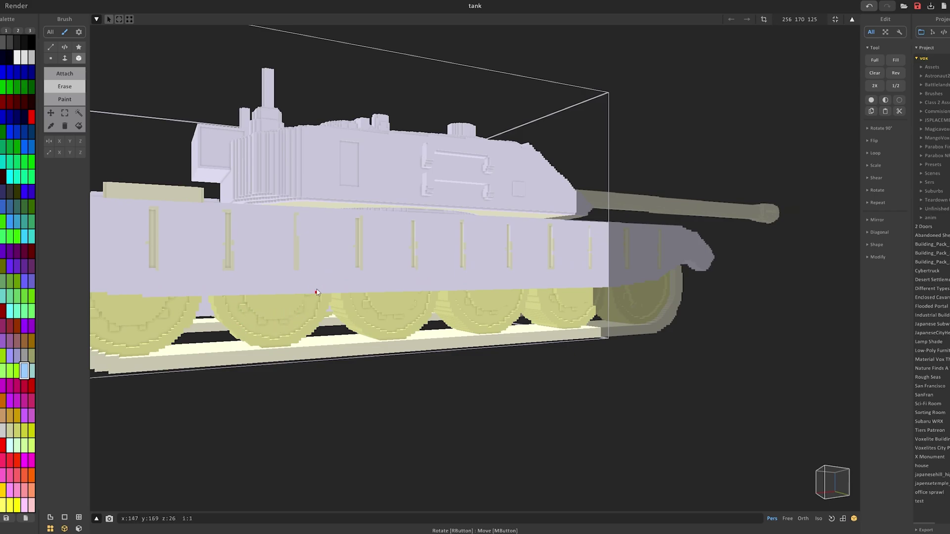
right_drag(275, 317, 499, 268)
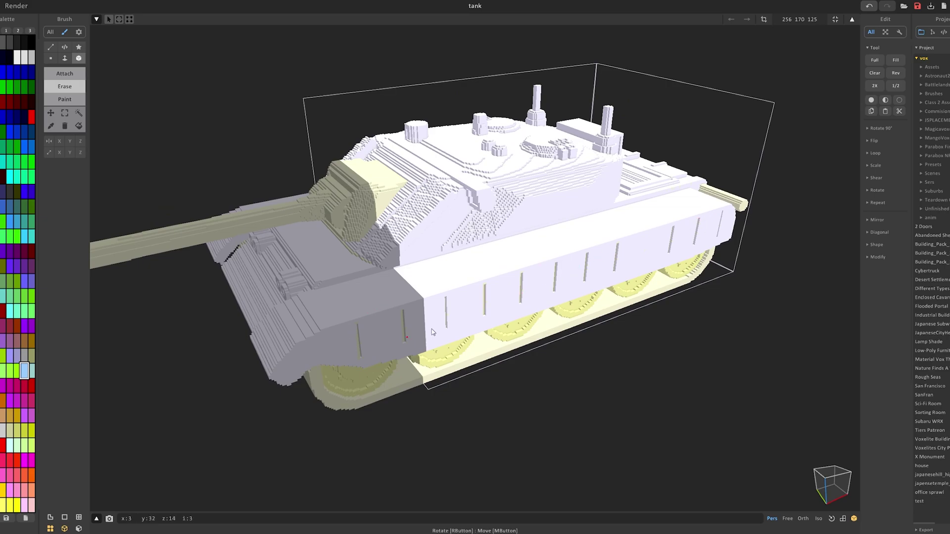
right_drag(435, 290, 461, 257)
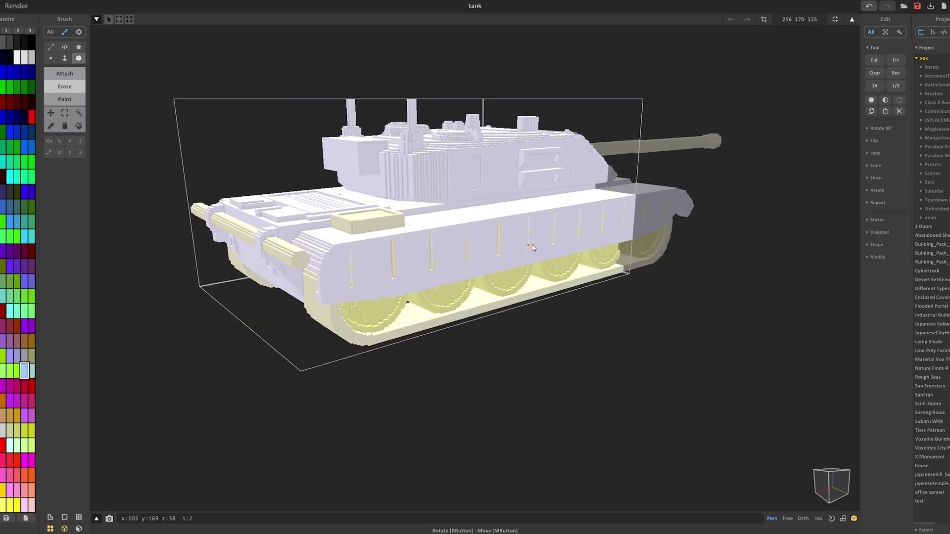
right_drag(556, 244, 440, 272)
scroll(415, 267, down, 3)
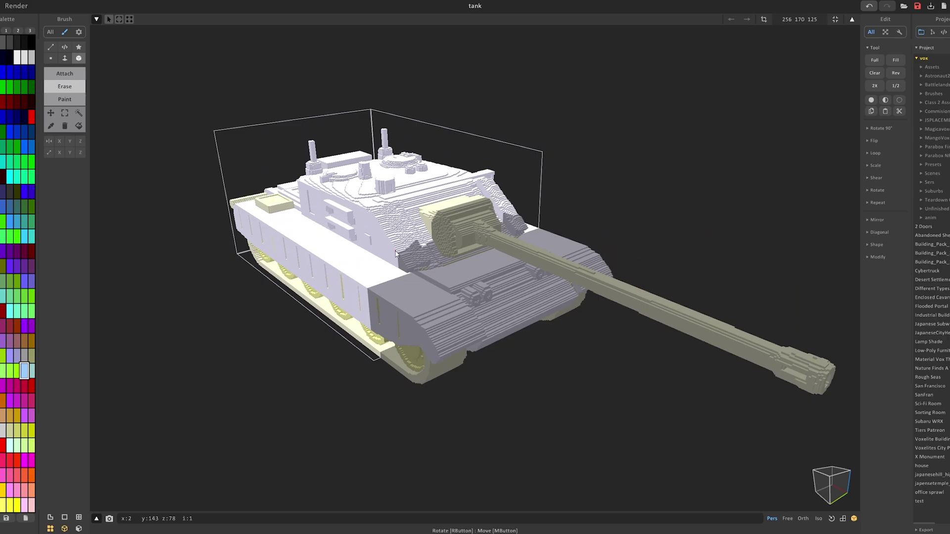
Step: Show the path-traced green tank render and orbit the camera around it
key(Tab)
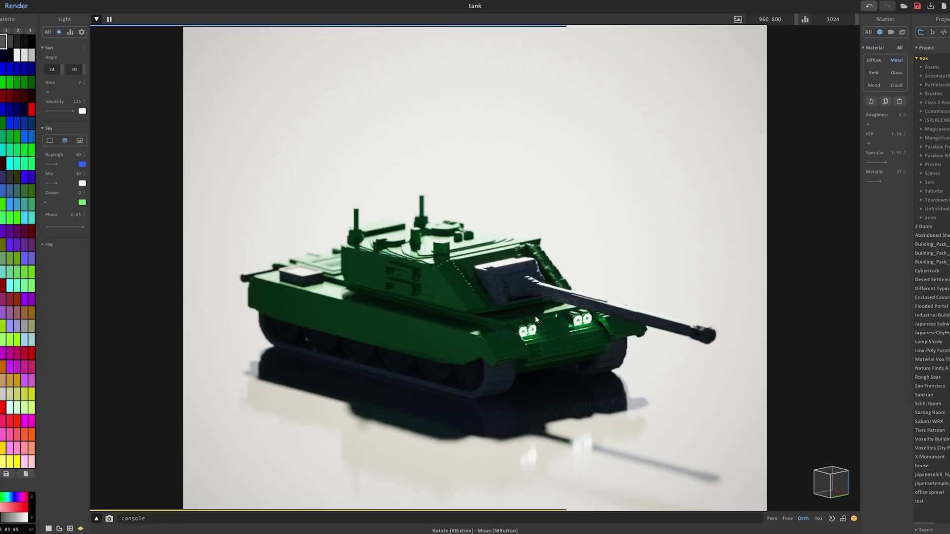
right_drag(619, 324, 536, 273)
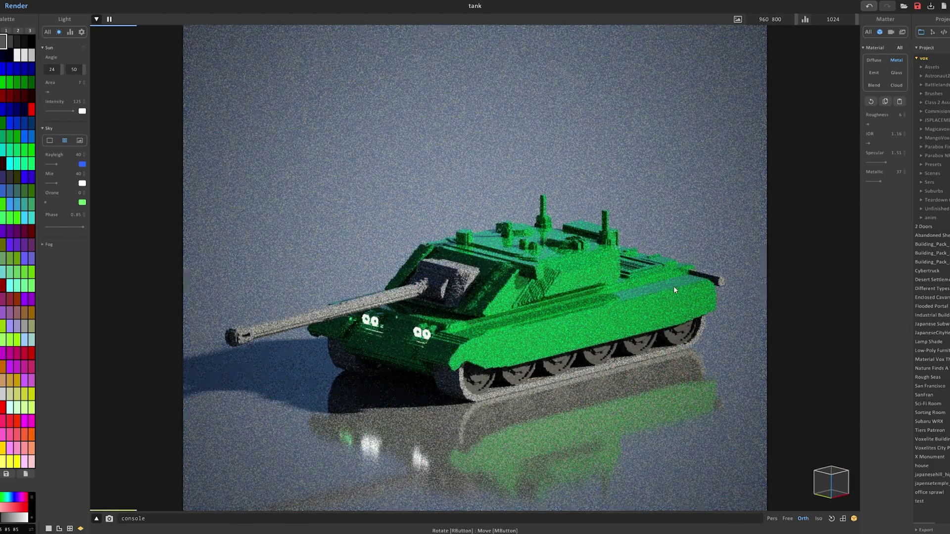
right_drag(484, 307, 456, 307)
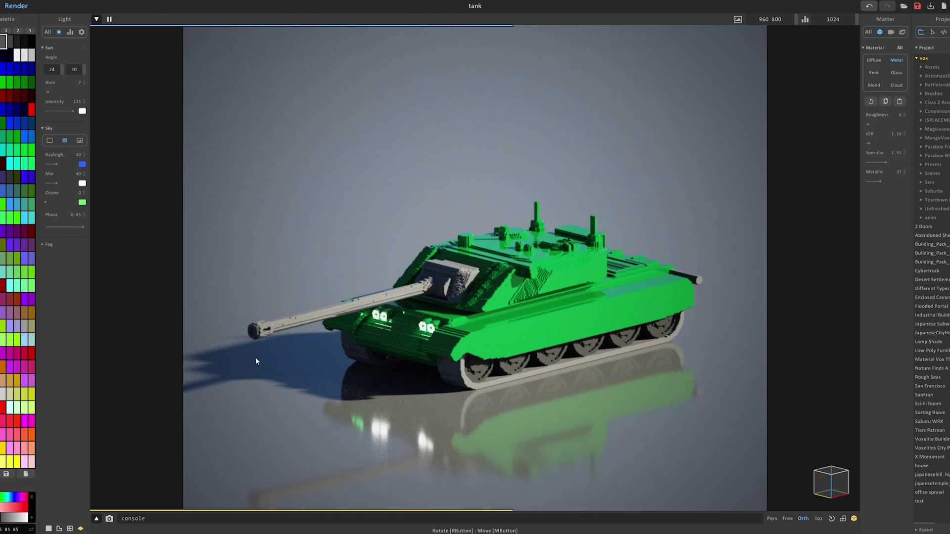
right_drag(612, 314, 446, 299)
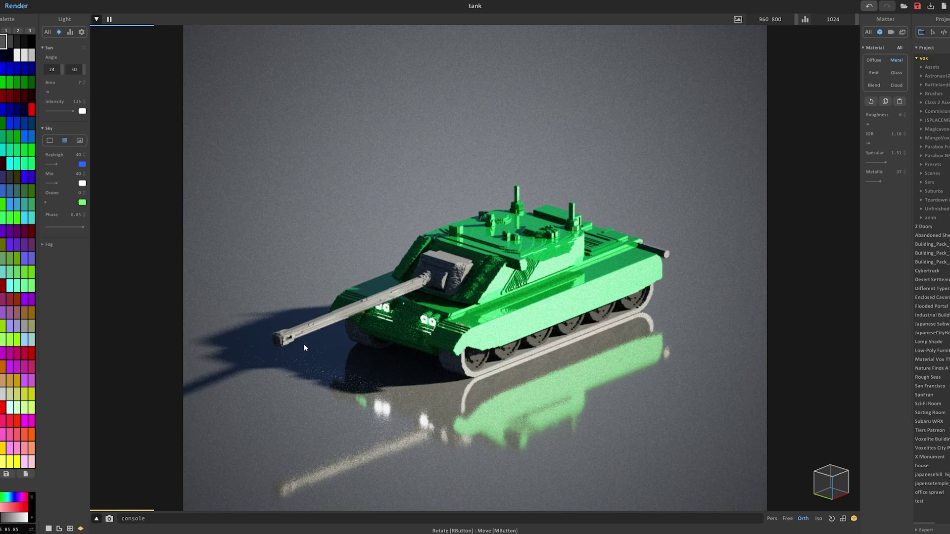